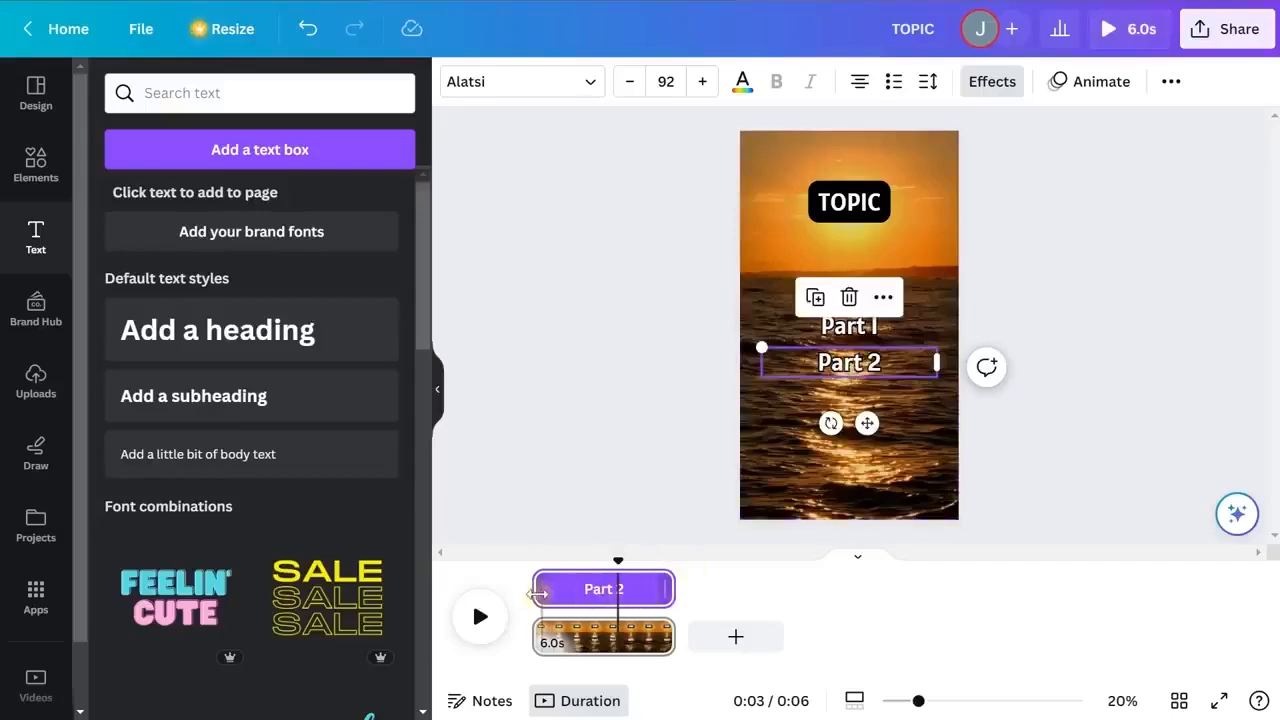
Trim the timing of the Part 2 text so it starts at about 0:03 and runs to the page's end
{"action": "left_click_drag", "start_coordinate": [541, 591], "coordinate": [621, 597]}
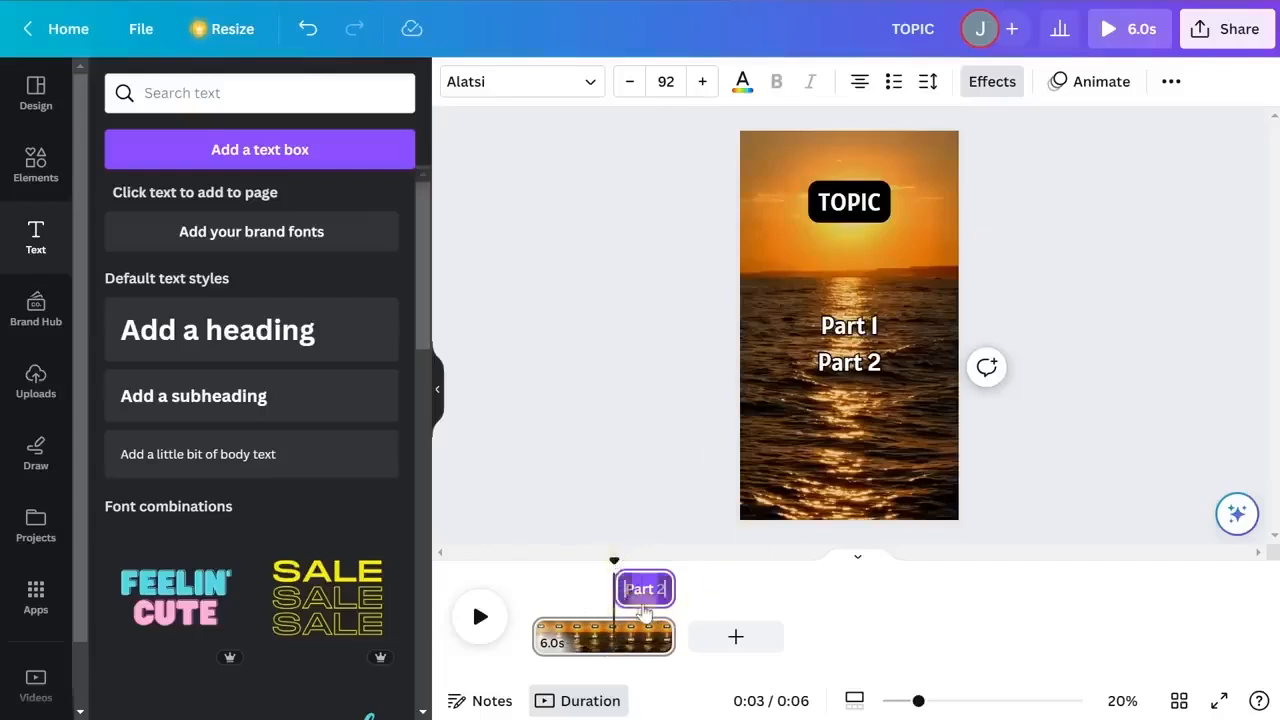
{"action": "left_click", "coordinate": [1143, 443]}
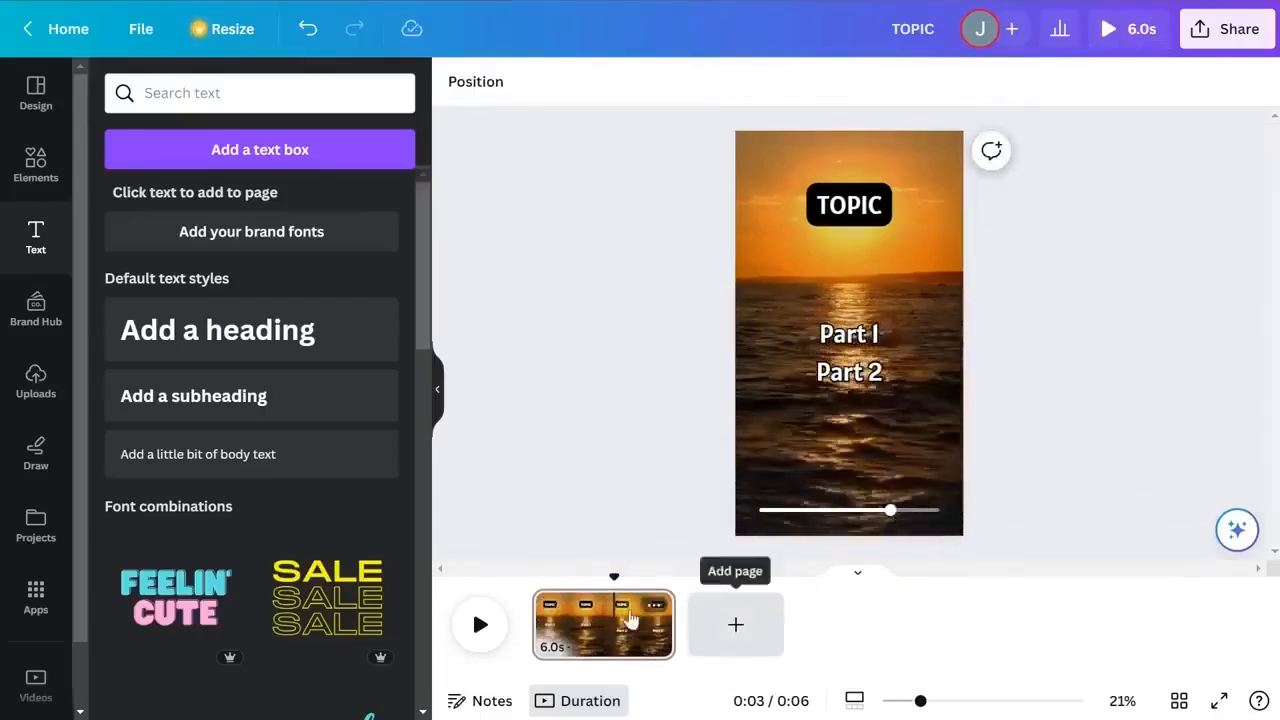
{"action": "right_click", "coordinate": [848, 376]}
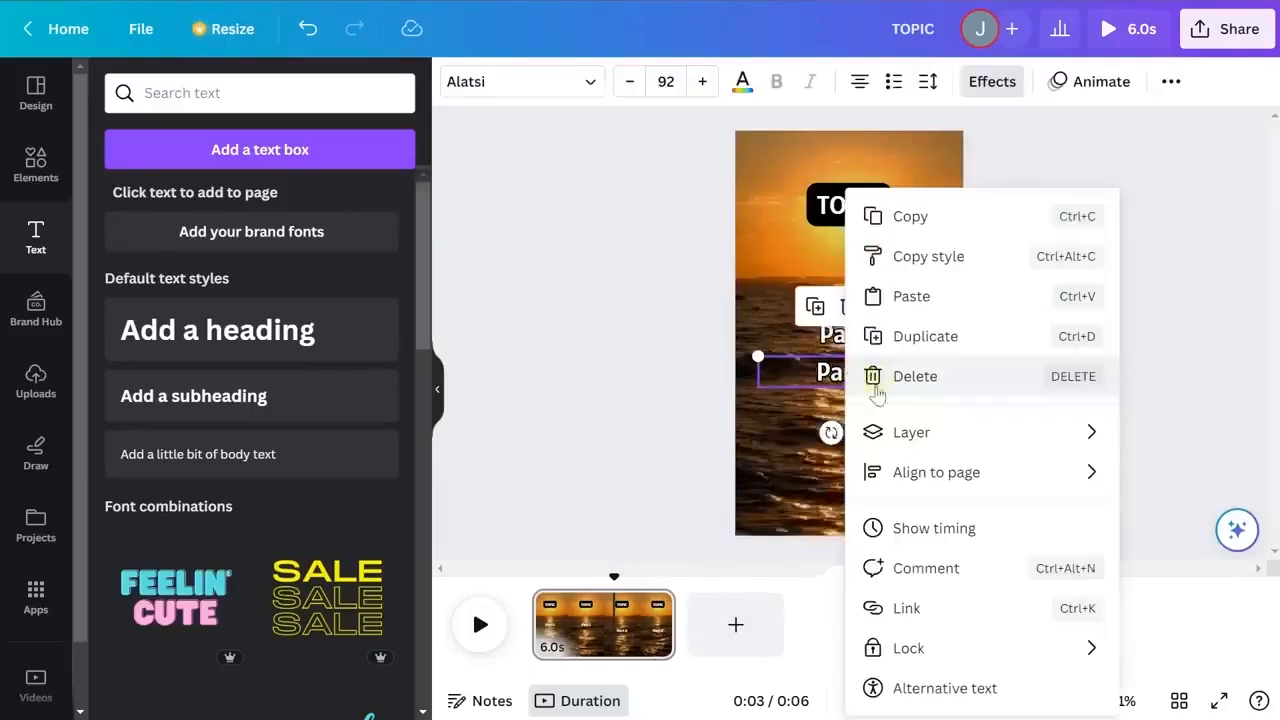
{"action": "left_click", "coordinate": [958, 536]}
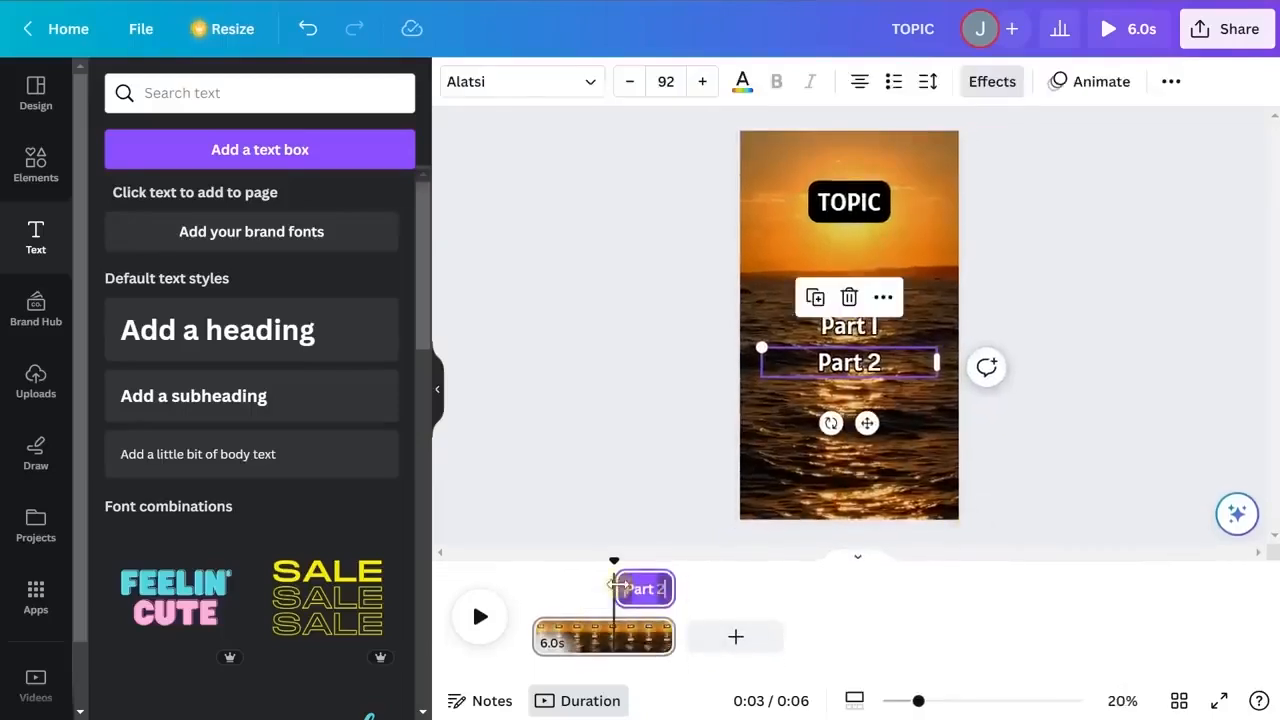
{"action": "left_click", "coordinate": [1174, 412]}
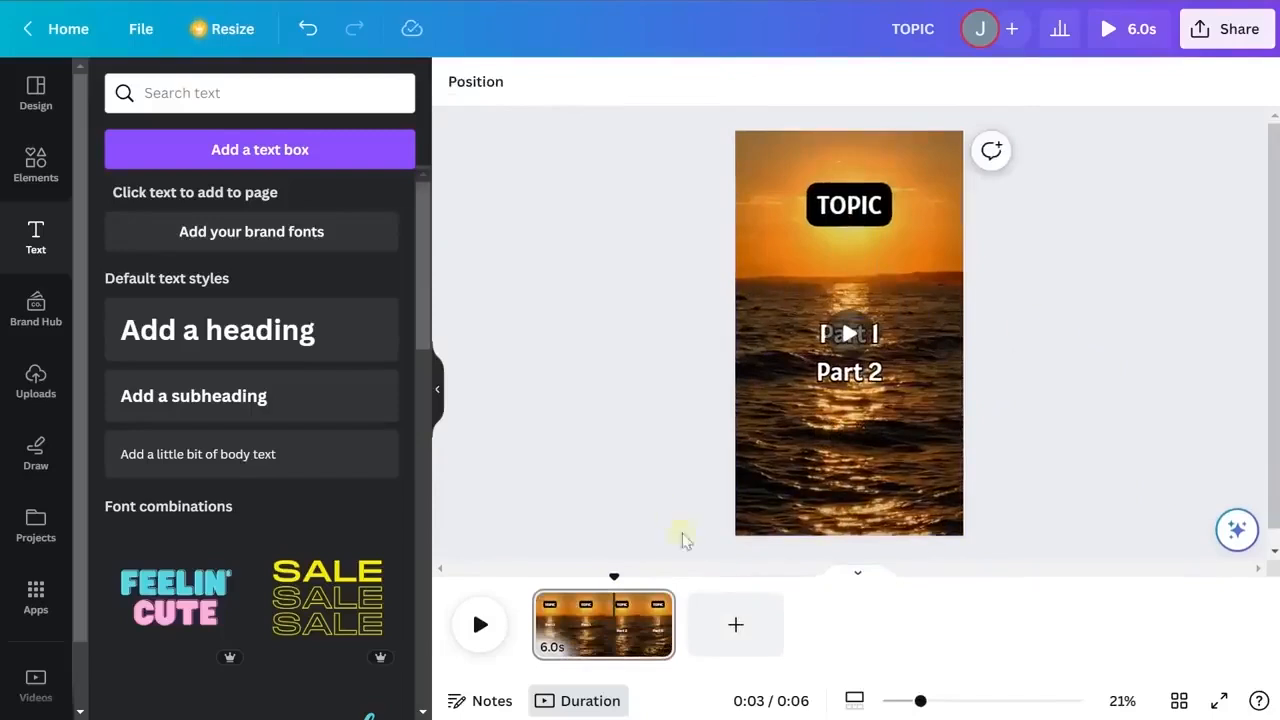
Play back the page from its start to check the video with its text
{"action": "left_click", "coordinate": [643, 640]}
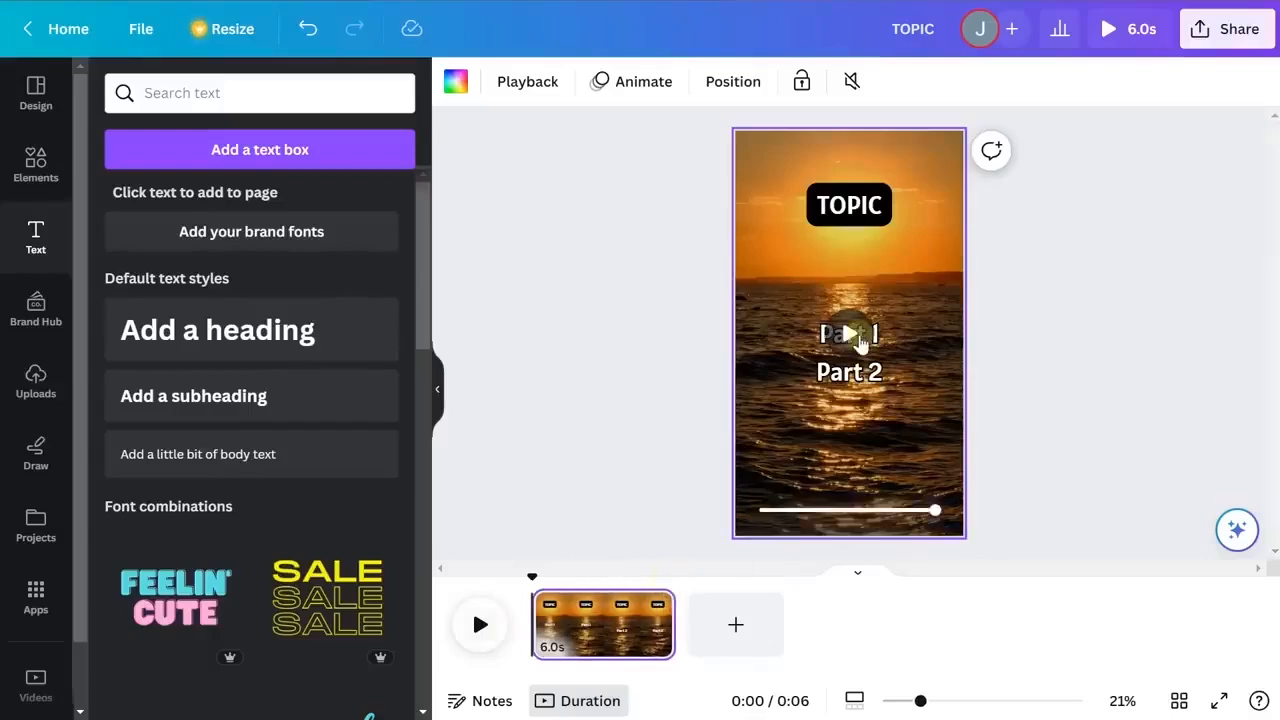
{"action": "left_click", "coordinate": [858, 340]}
{"action": "left_click", "coordinate": [850, 337]}
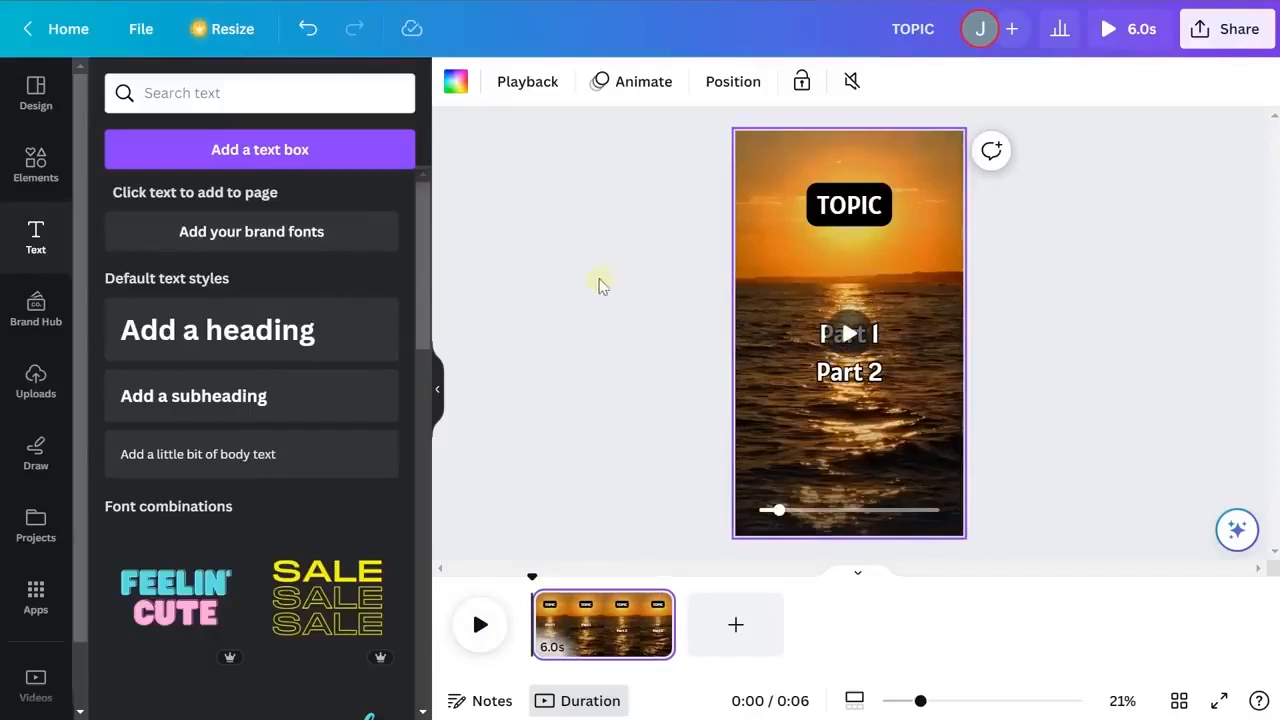
{"action": "left_click", "coordinate": [1140, 6]}
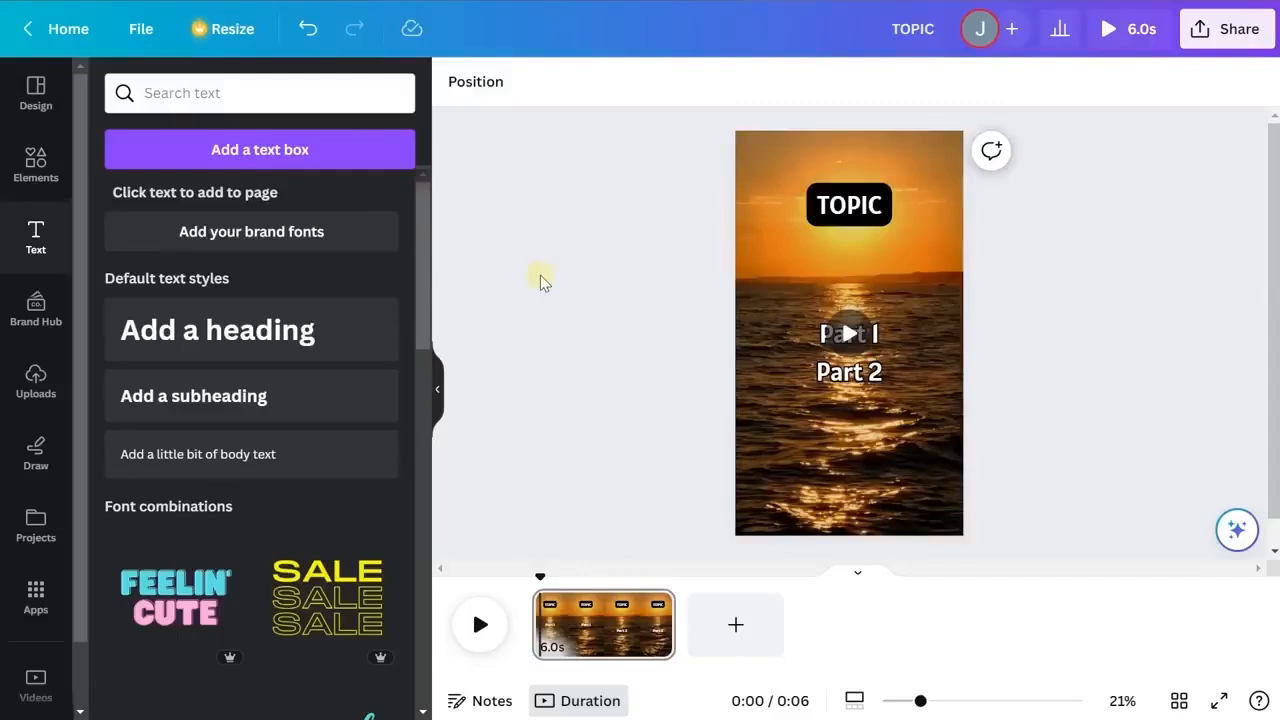
Open the Bulk create app for this design
{"action": "left_click", "coordinate": [35, 600]}
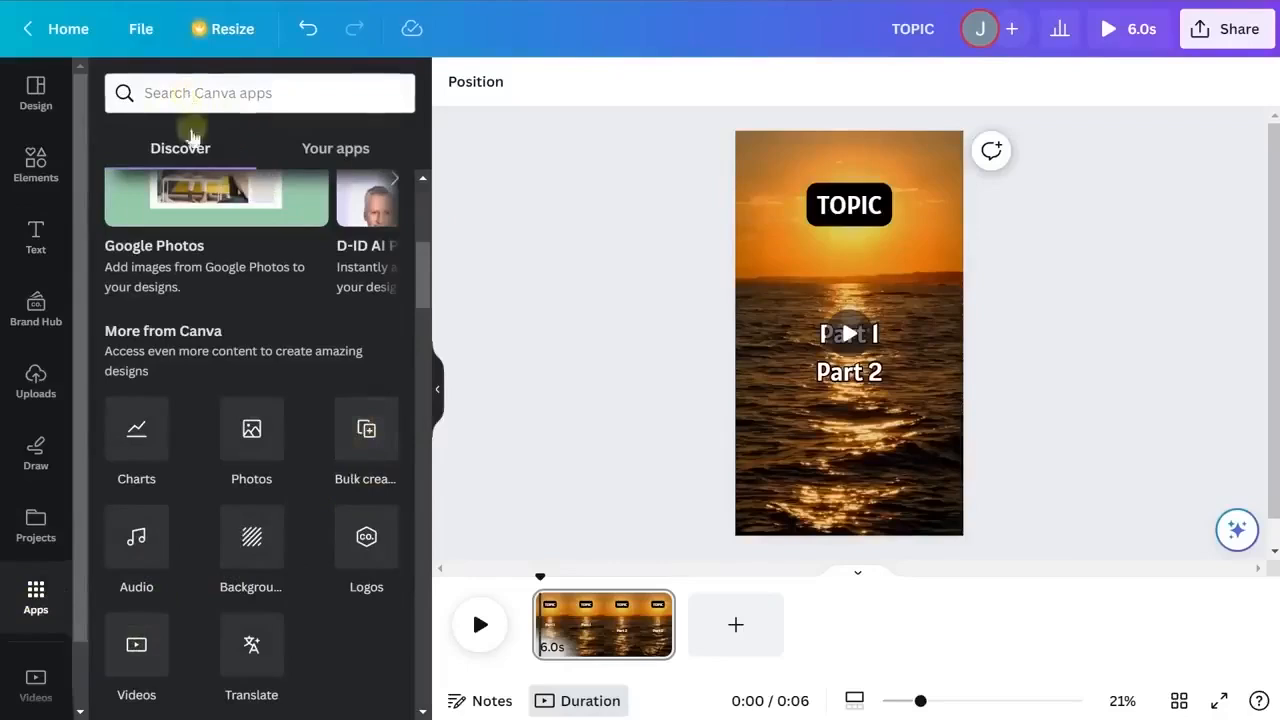
{"action": "left_click", "coordinate": [368, 432]}
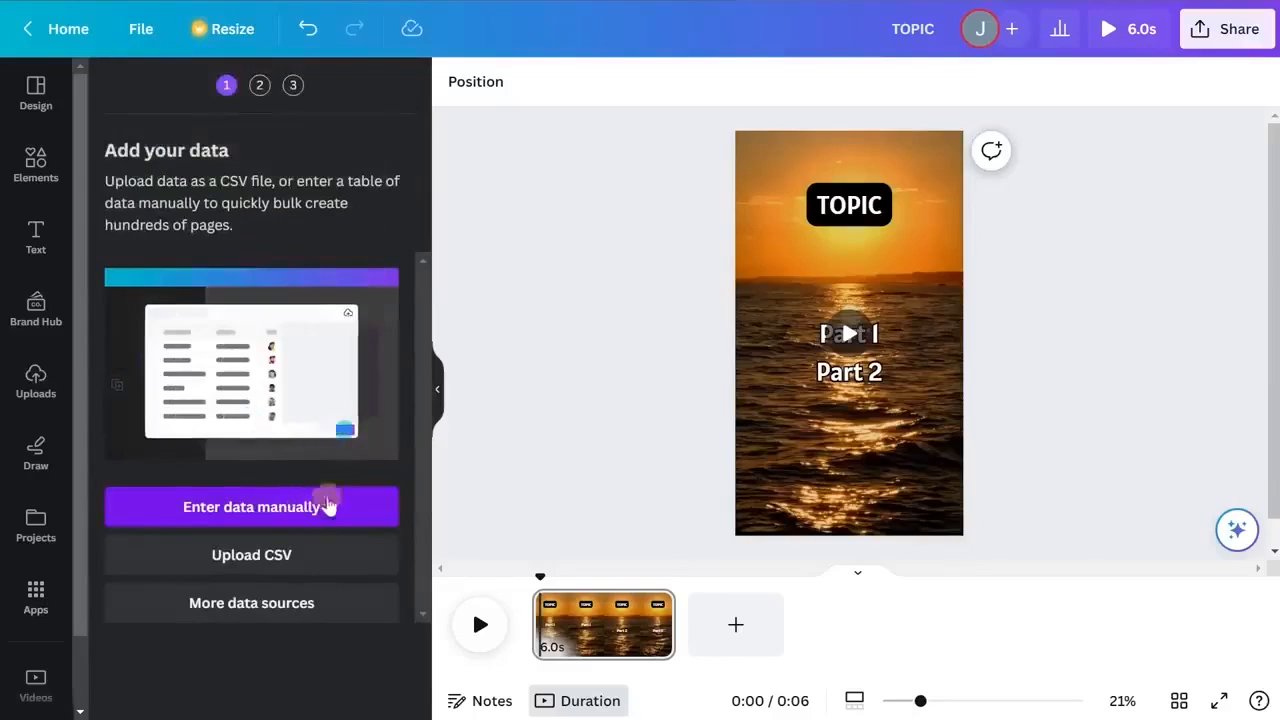
Switch to ChatGPT and copy the selected facts table with its Topic, Part 1 and Part 2 columns
{"action": "left_click", "coordinate": [148, 1]}
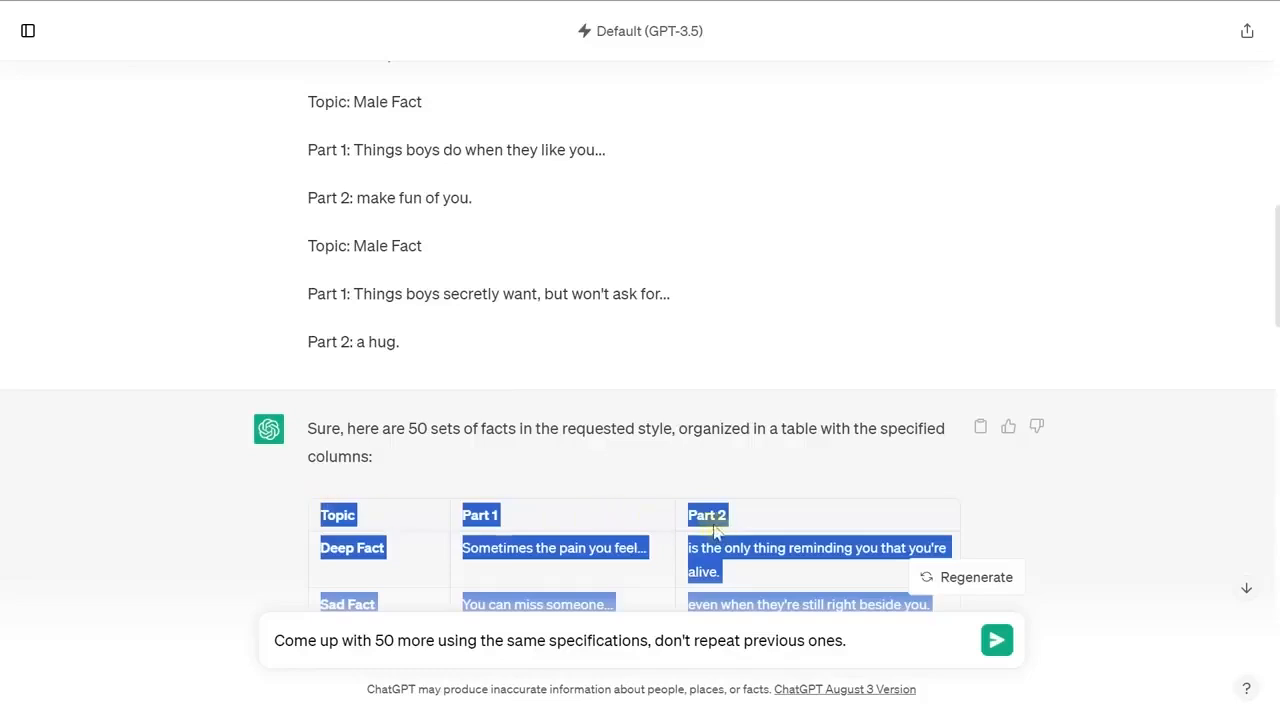
{"action": "scroll", "coordinate": [713, 530], "scroll_direction": "down", "scroll_amount": 2}
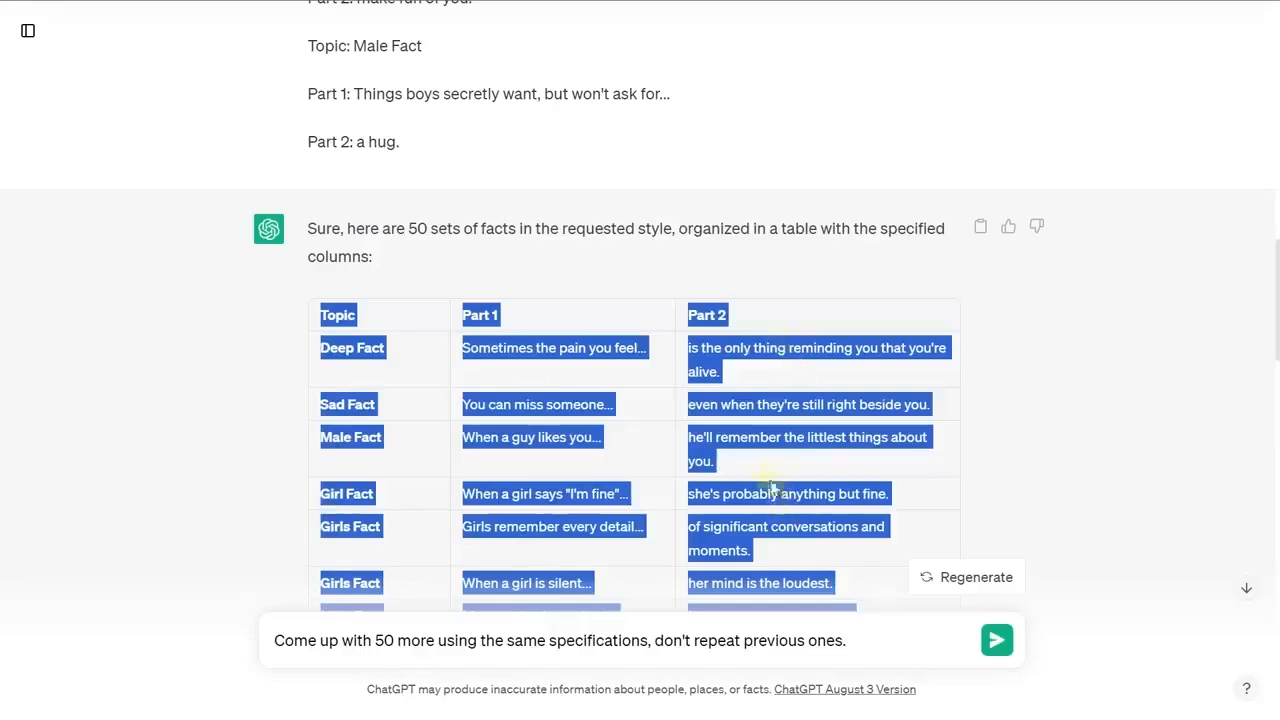
{"action": "right_click", "coordinate": [345, 318]}
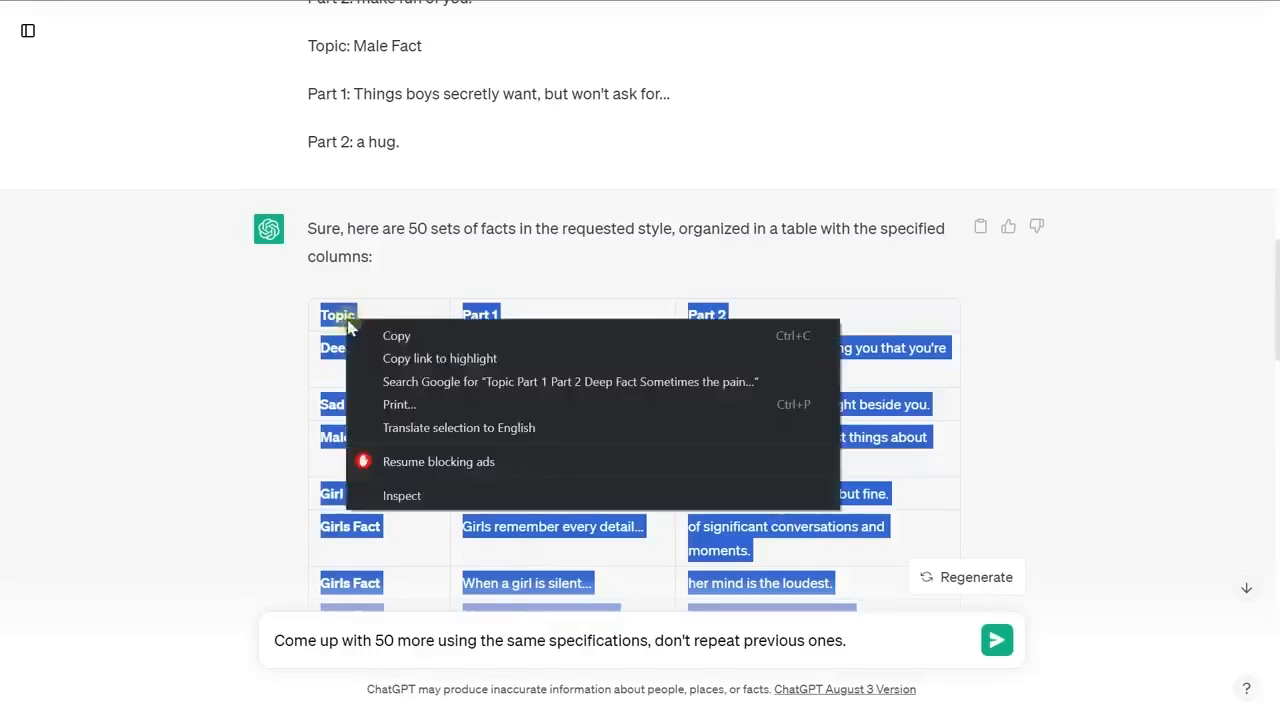
{"action": "left_click", "coordinate": [410, 336]}
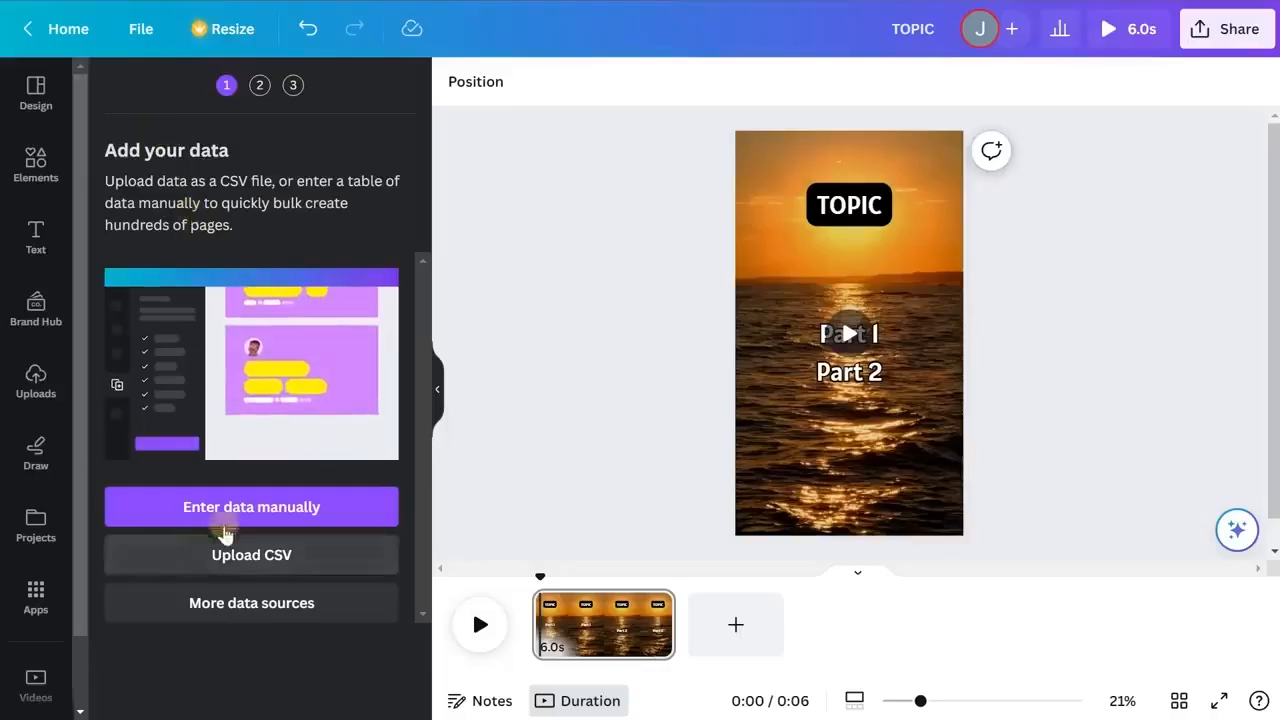
Return to Canva and paste the copied table into the manual data table from the first header cell, allowing clipboard access, and save it
{"action": "left_click", "coordinate": [282, 514]}
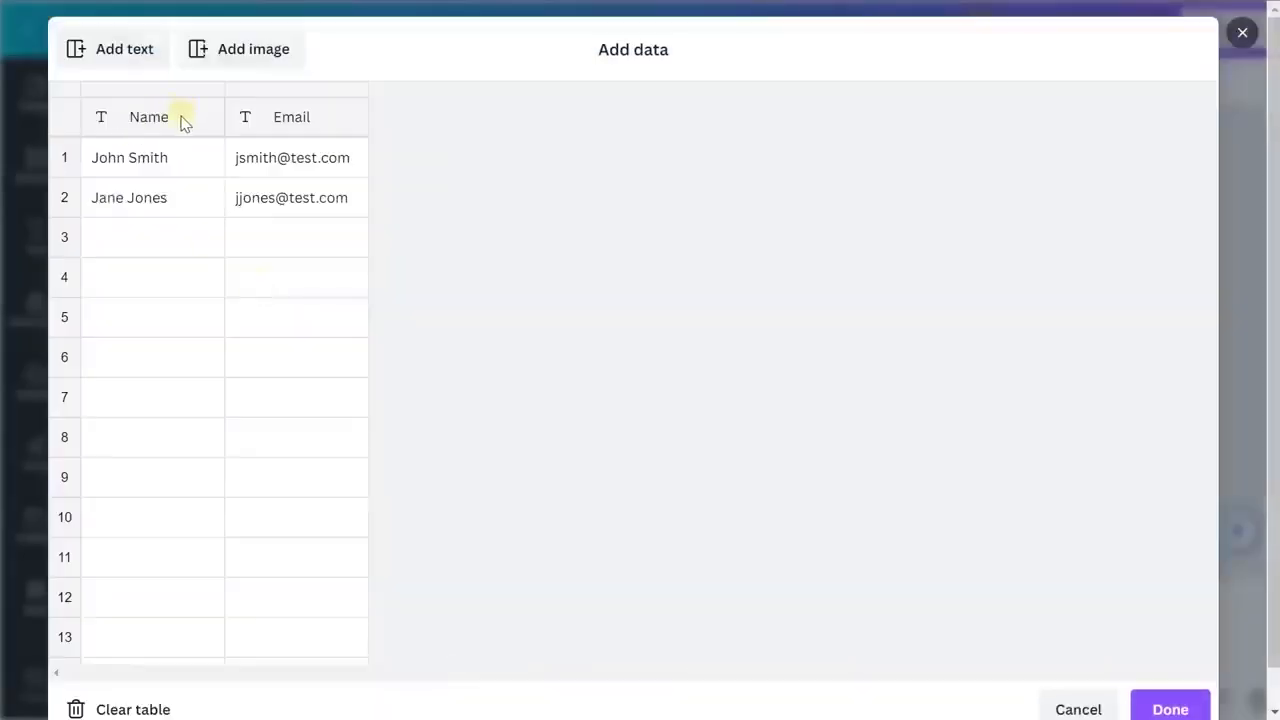
{"action": "left_click", "coordinate": [183, 120]}
{"action": "right_click", "coordinate": [183, 120]}
{"action": "left_click", "coordinate": [249, 183]}
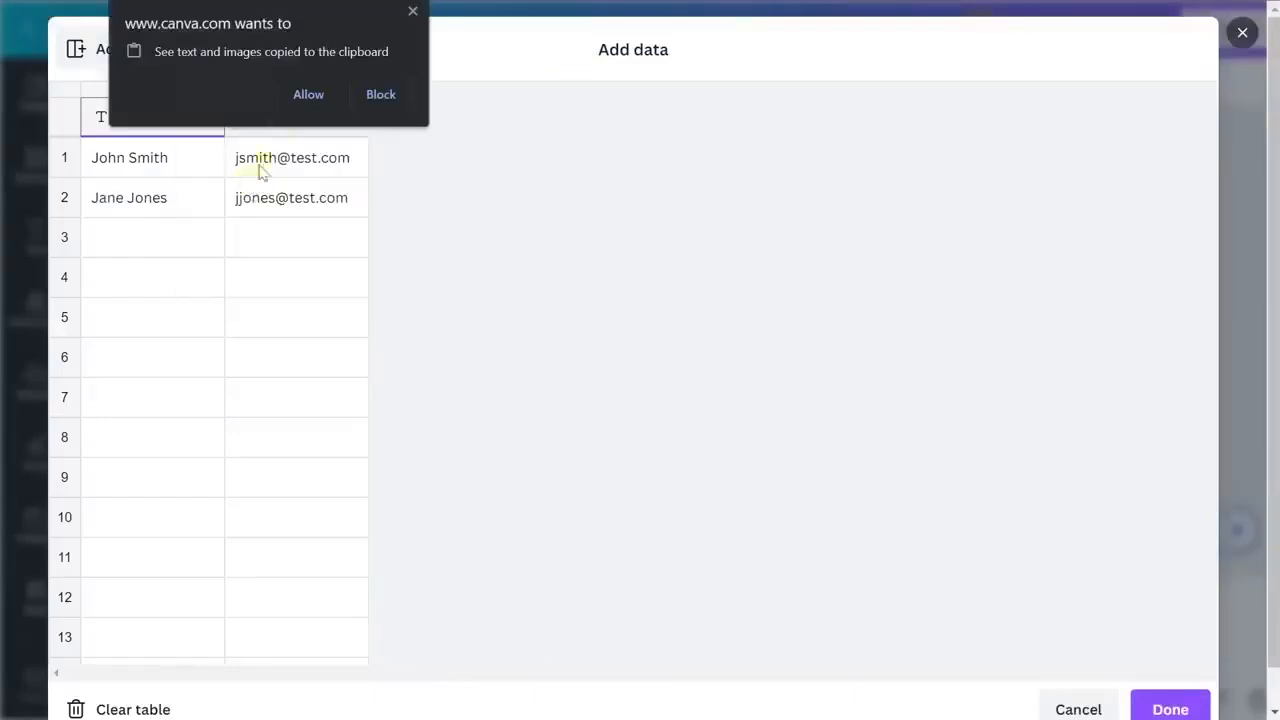
{"action": "left_click", "coordinate": [306, 97]}
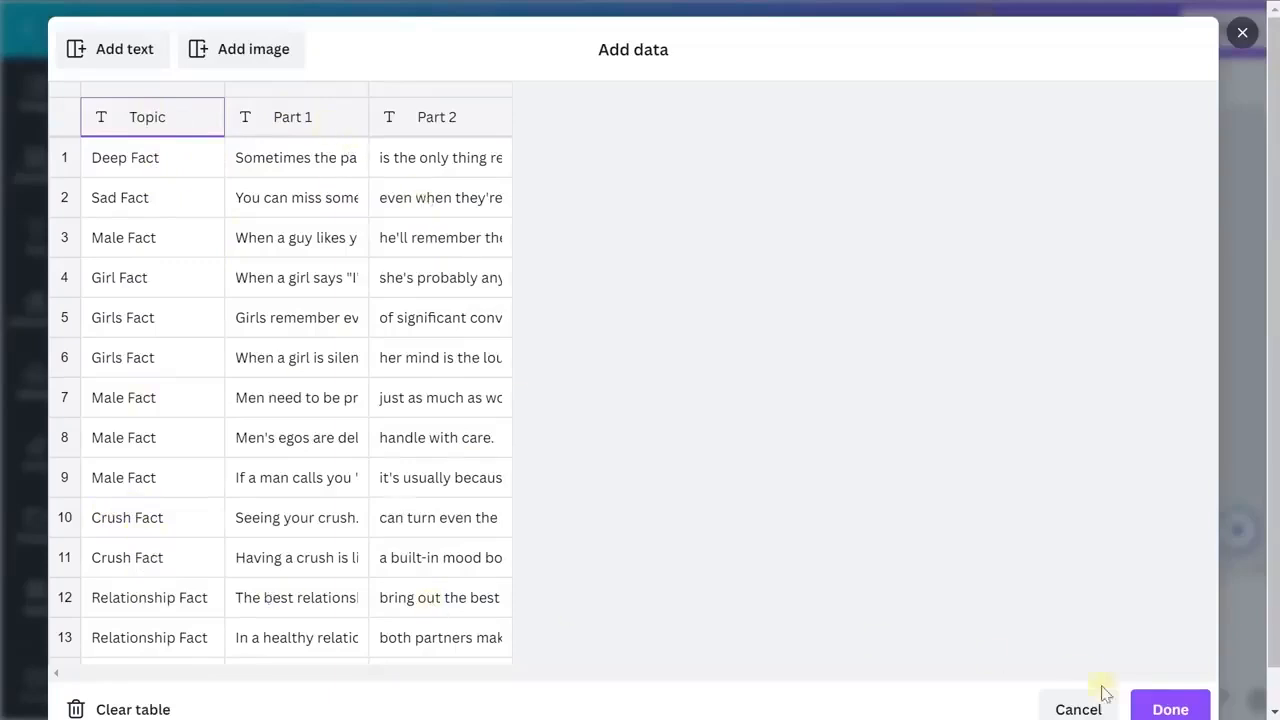
{"action": "left_click", "coordinate": [1166, 707]}
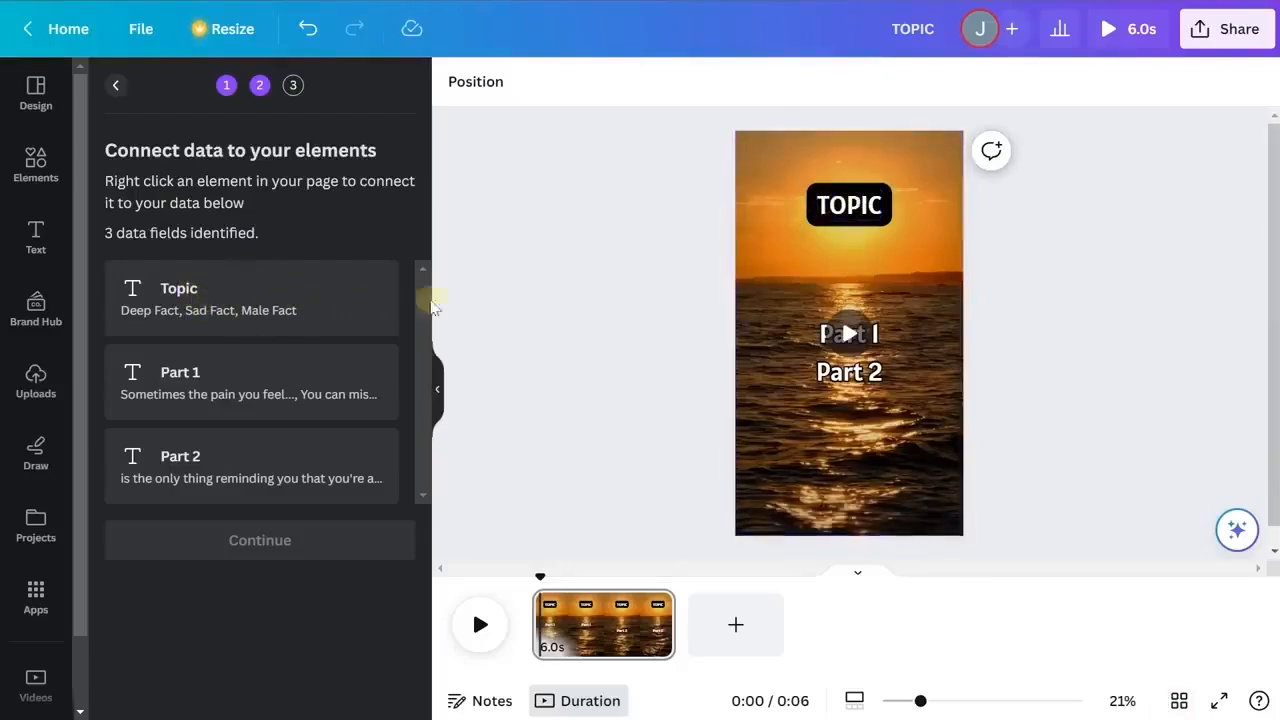
Connect the TOPIC, Part 1 and Part 2 text elements on the page to their matching data fields
{"action": "right_click", "coordinate": [850, 212]}
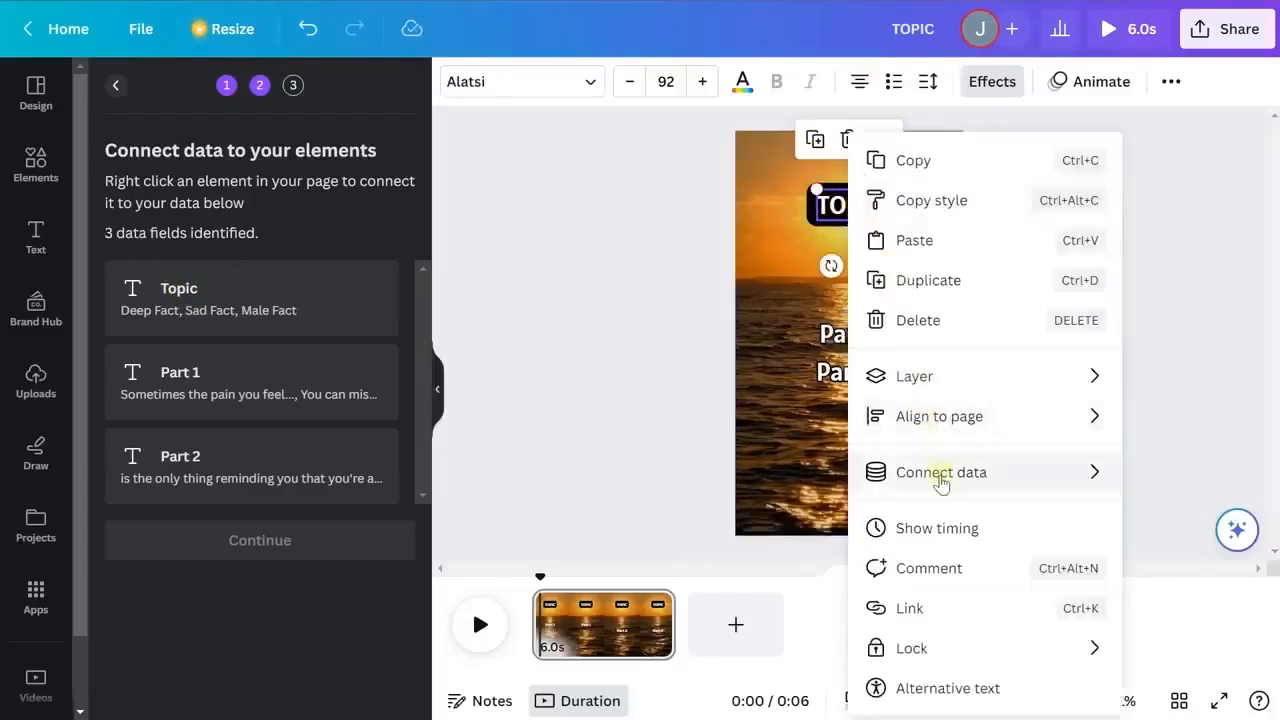
{"action": "mouse_move", "coordinate": [935, 480]}
{"action": "left_click", "coordinate": [724, 490]}
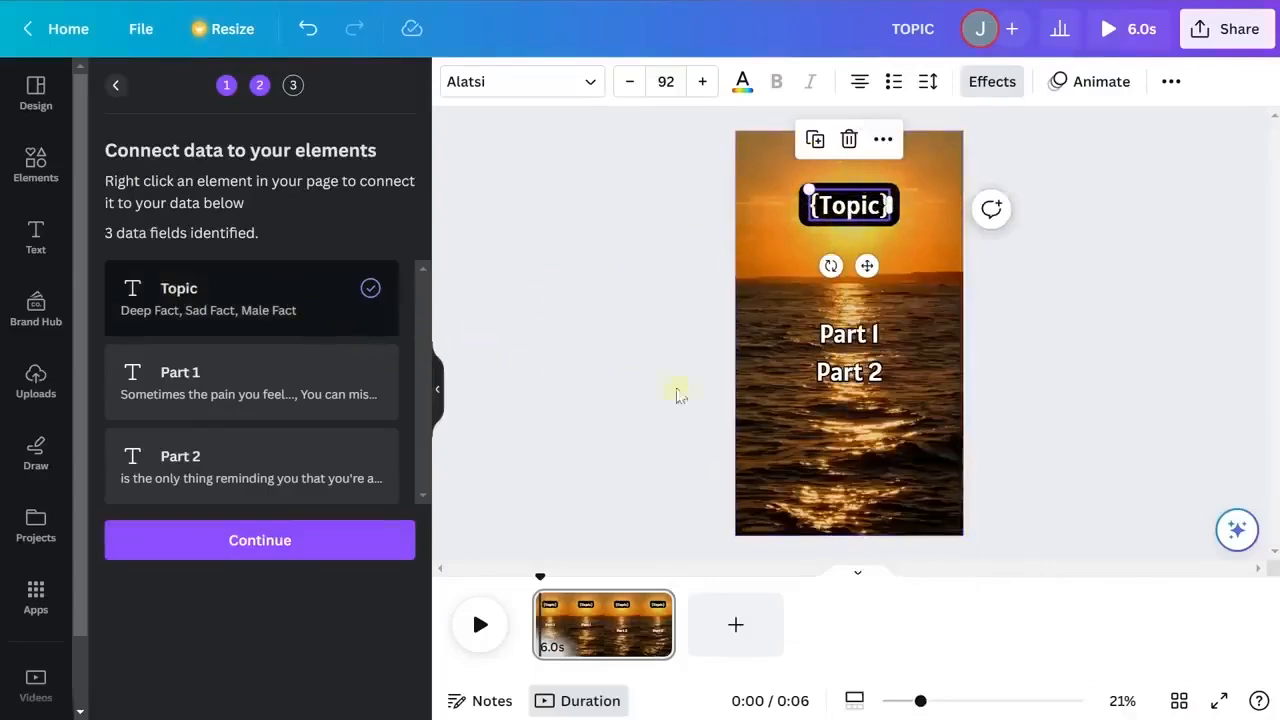
{"action": "right_click", "coordinate": [845, 343]}
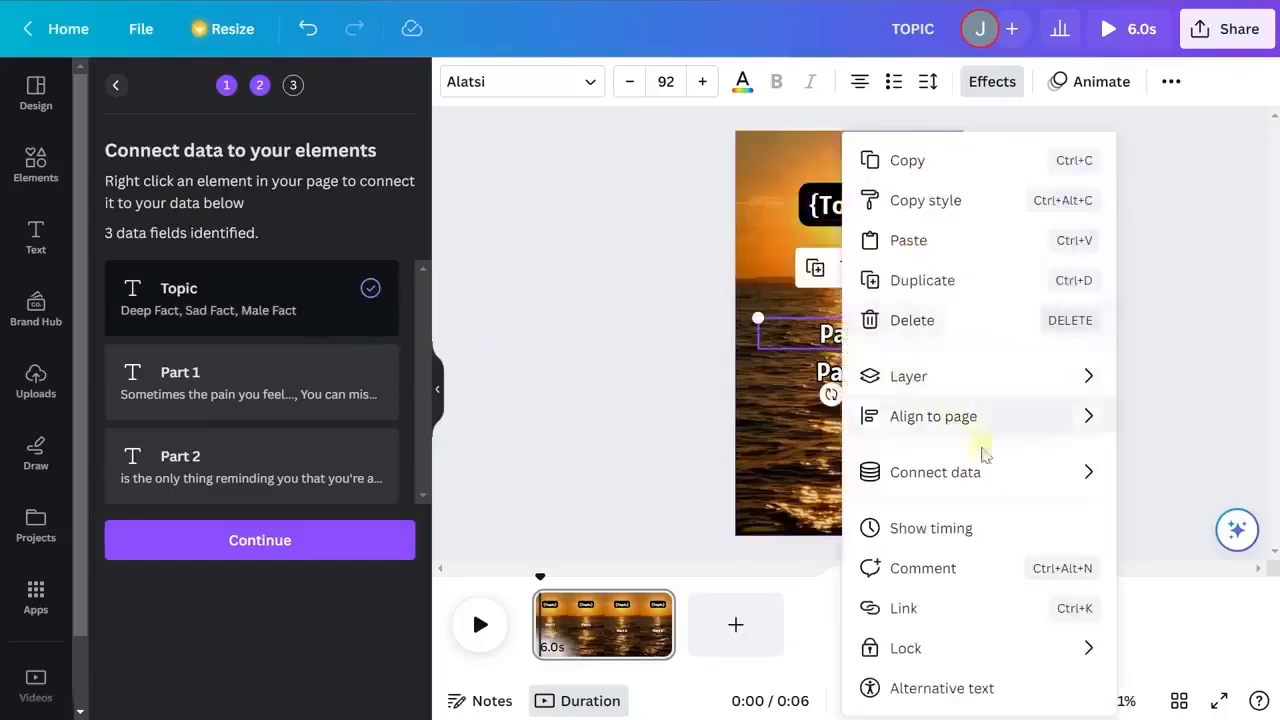
{"action": "mouse_move", "coordinate": [923, 471]}
{"action": "left_click", "coordinate": [734, 520]}
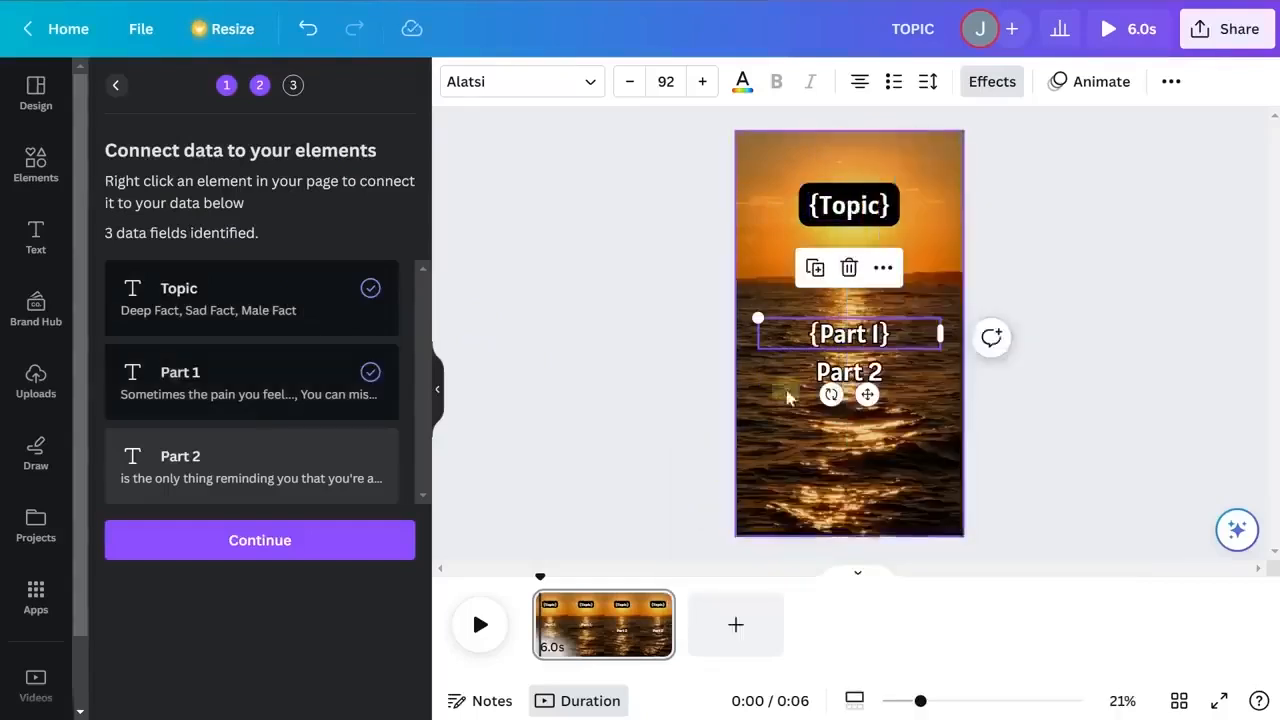
{"action": "left_click", "coordinate": [846, 373]}
{"action": "right_click", "coordinate": [846, 373]}
{"action": "mouse_move", "coordinate": [914, 480]}
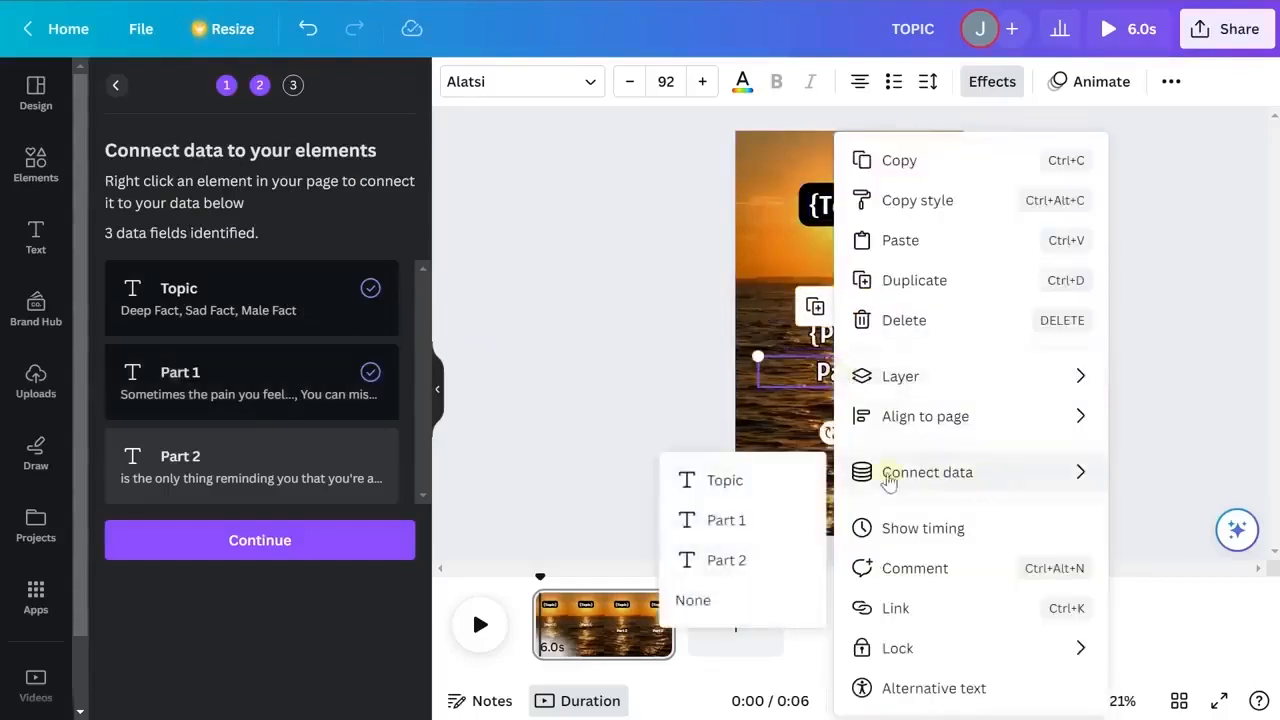
{"action": "left_click", "coordinate": [735, 562]}
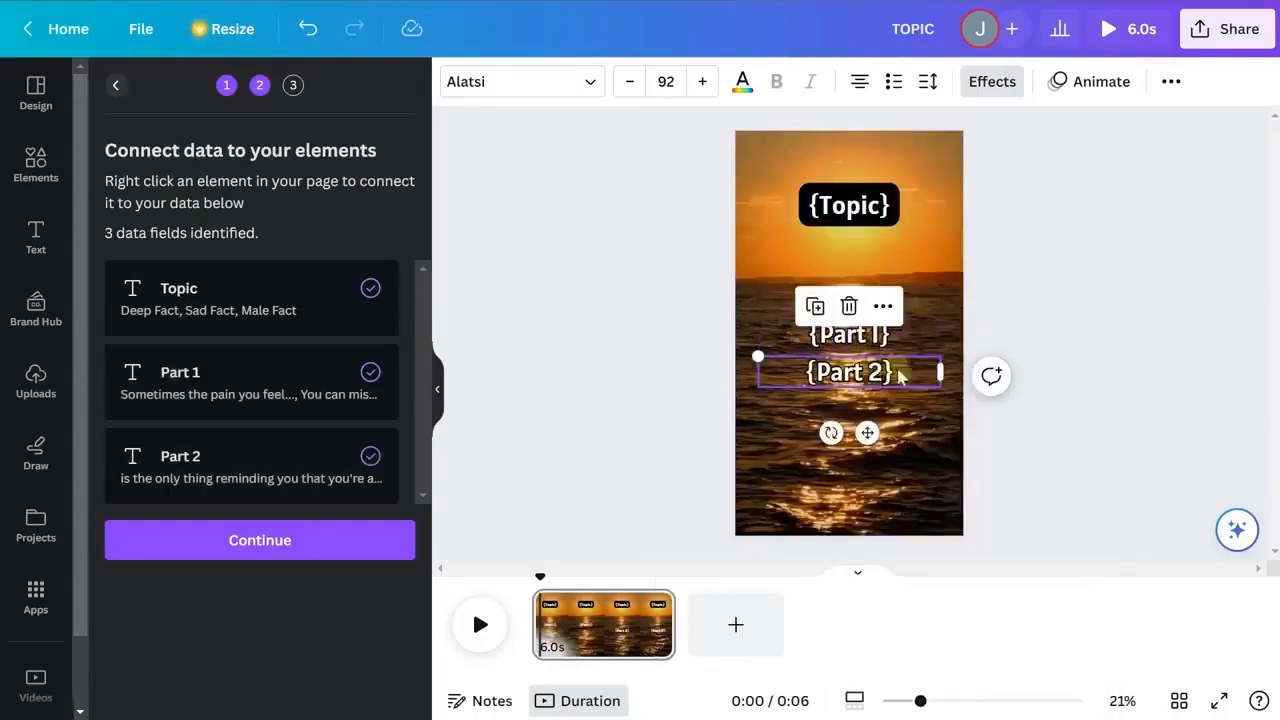
Move the {Part 2} text up so it sits exactly over the {Part 1} text
{"action": "left_click_drag", "start_coordinate": [885, 376], "coordinate": [883, 336]}
{"action": "left_click", "coordinate": [677, 382]}
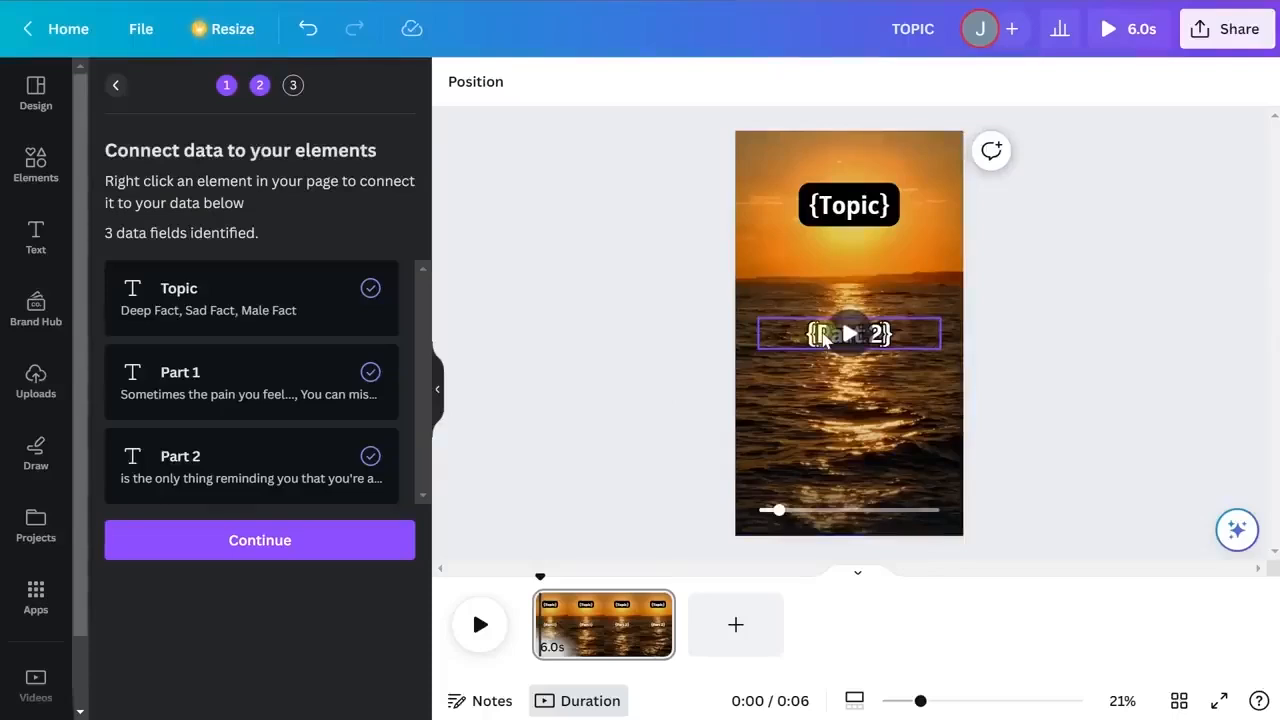
Generate the 49 bulk pages with all data rows selected, after looking over the source table in ChatGPT
{"action": "left_click", "coordinate": [321, 553]}
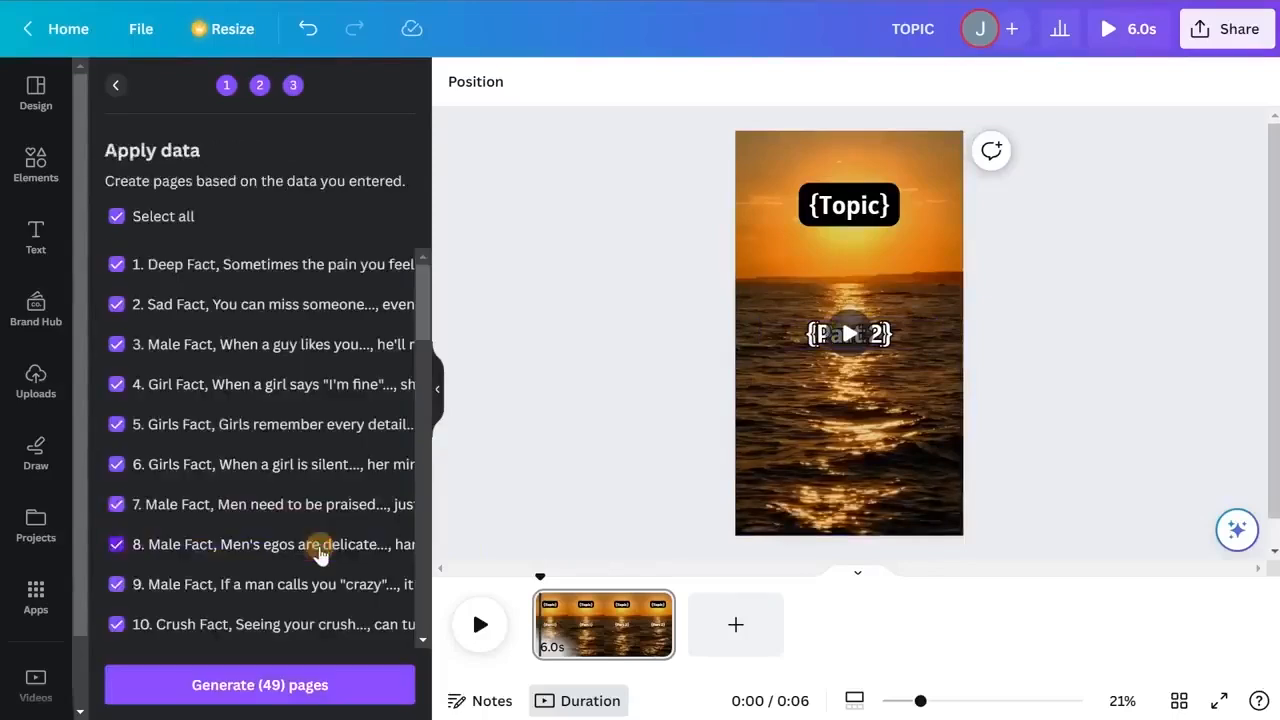
{"action": "left_click", "coordinate": [310, 688]}
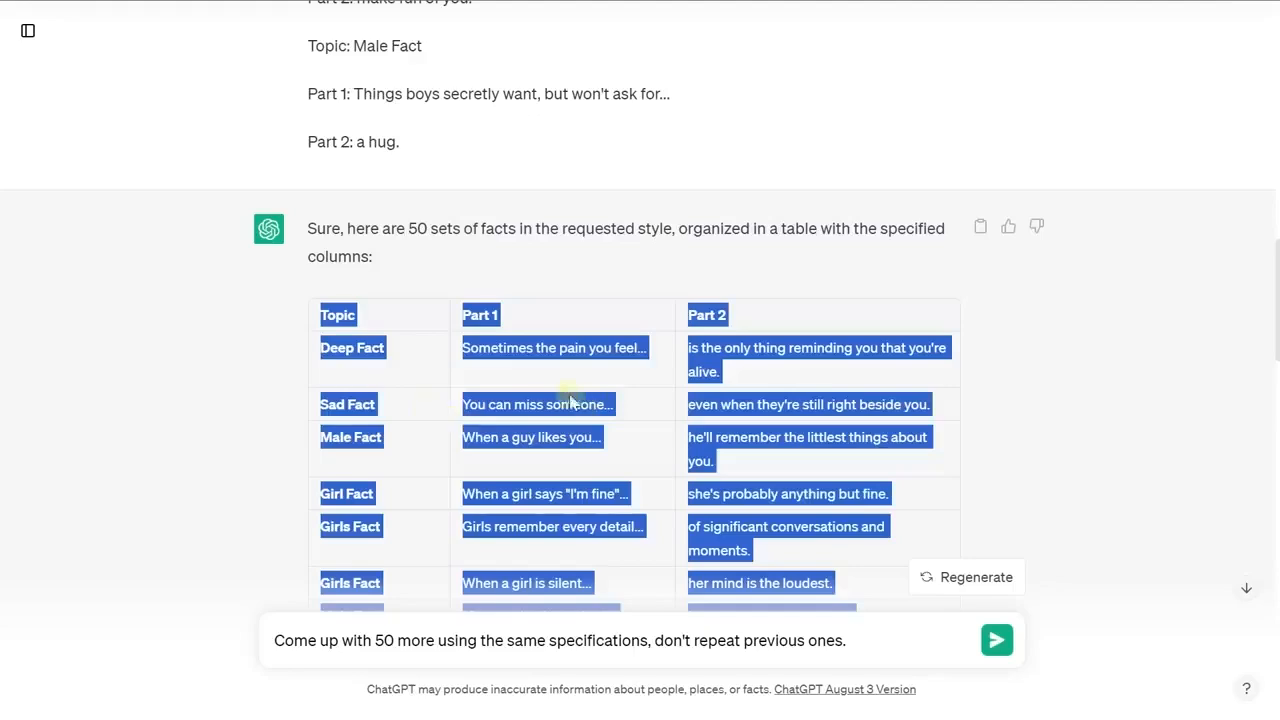
{"action": "scroll", "coordinate": [548, 410], "scroll_direction": "down", "scroll_amount": 10}
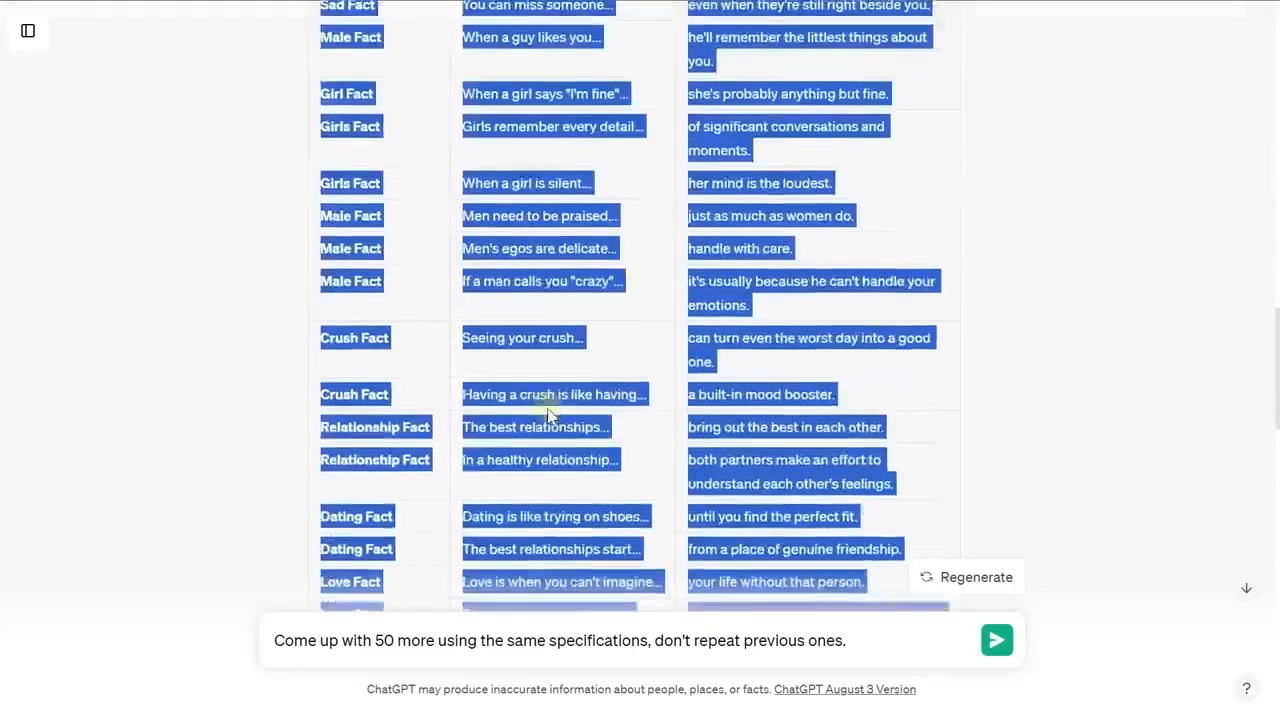
{"action": "scroll", "coordinate": [548, 408], "scroll_direction": "down", "scroll_amount": 10}
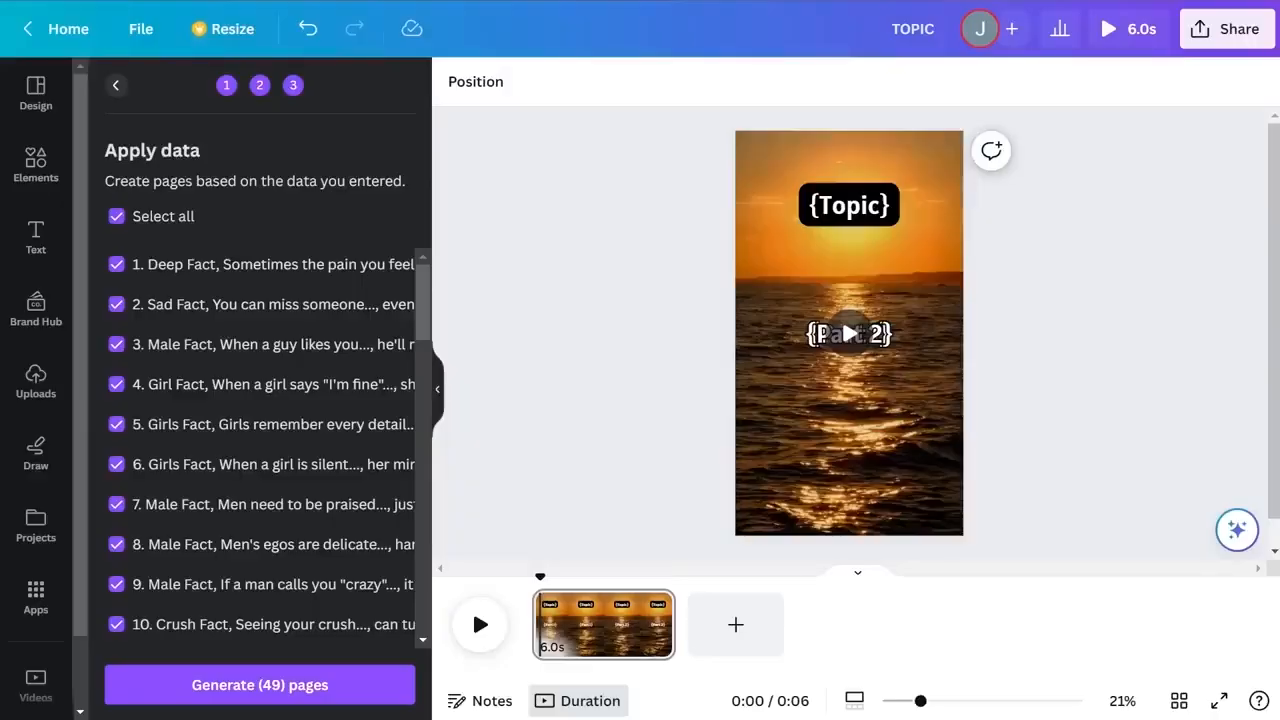
{"action": "left_click", "coordinate": [297, 688]}
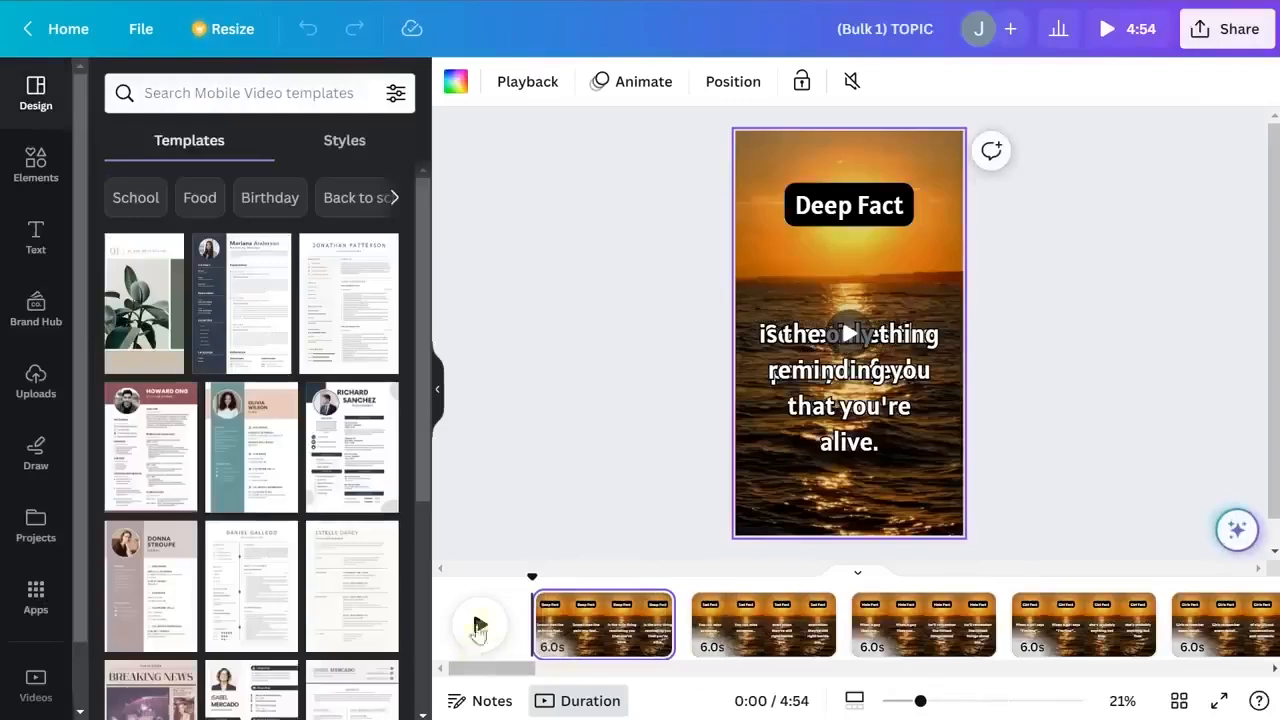
Play the generated video through the first two pages, then pause it
{"action": "left_click", "coordinate": [481, 626]}
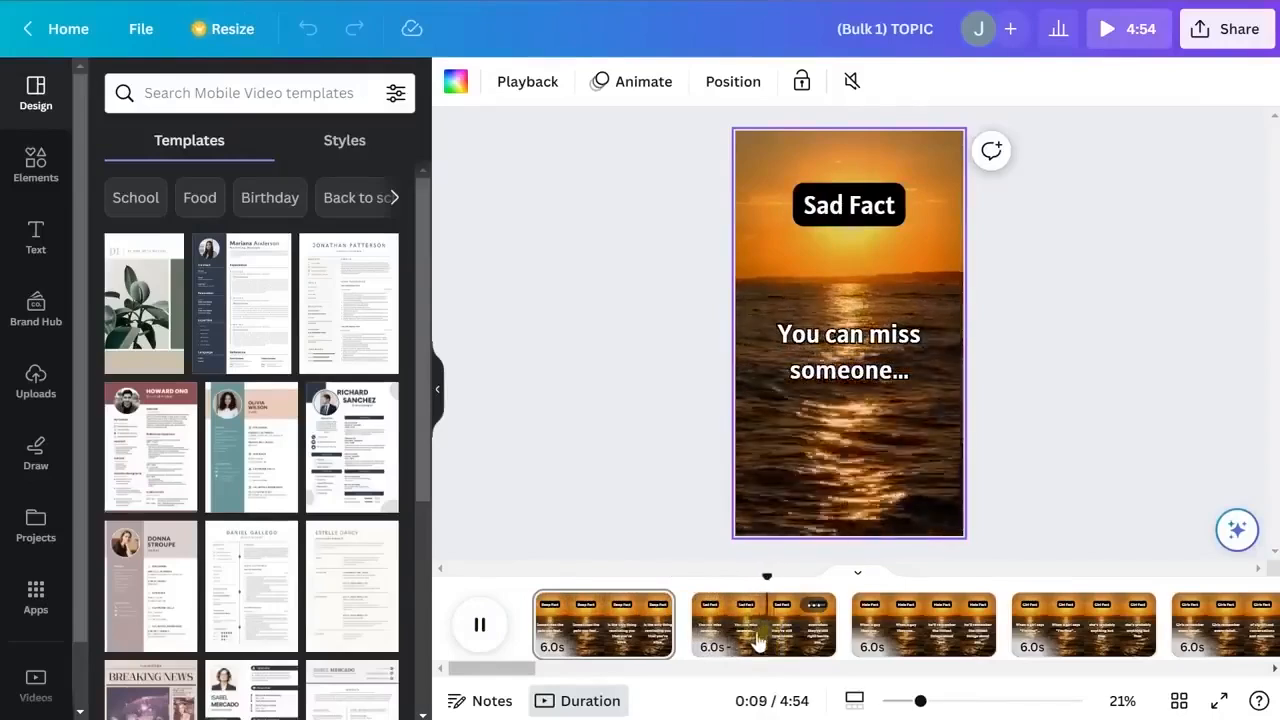
{"action": "left_click", "coordinate": [480, 624]}
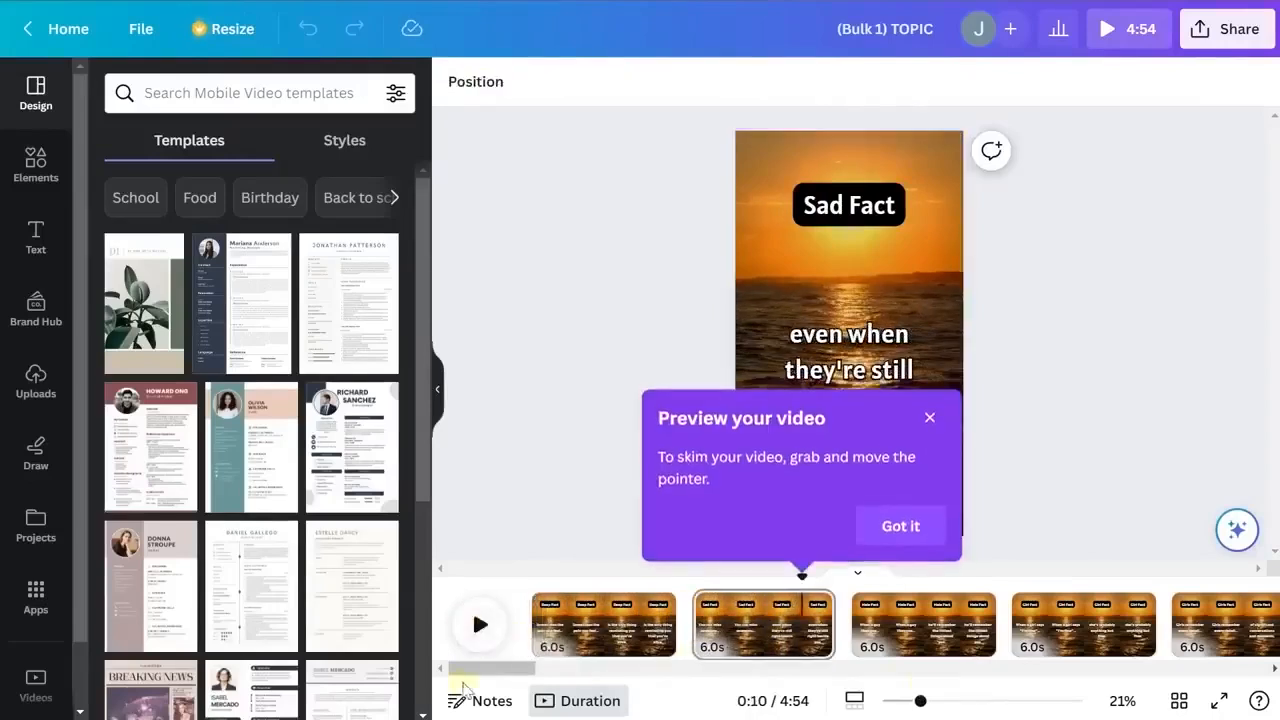
{"action": "left_click_drag", "start_coordinate": [486, 667], "coordinate": [450, 671]}
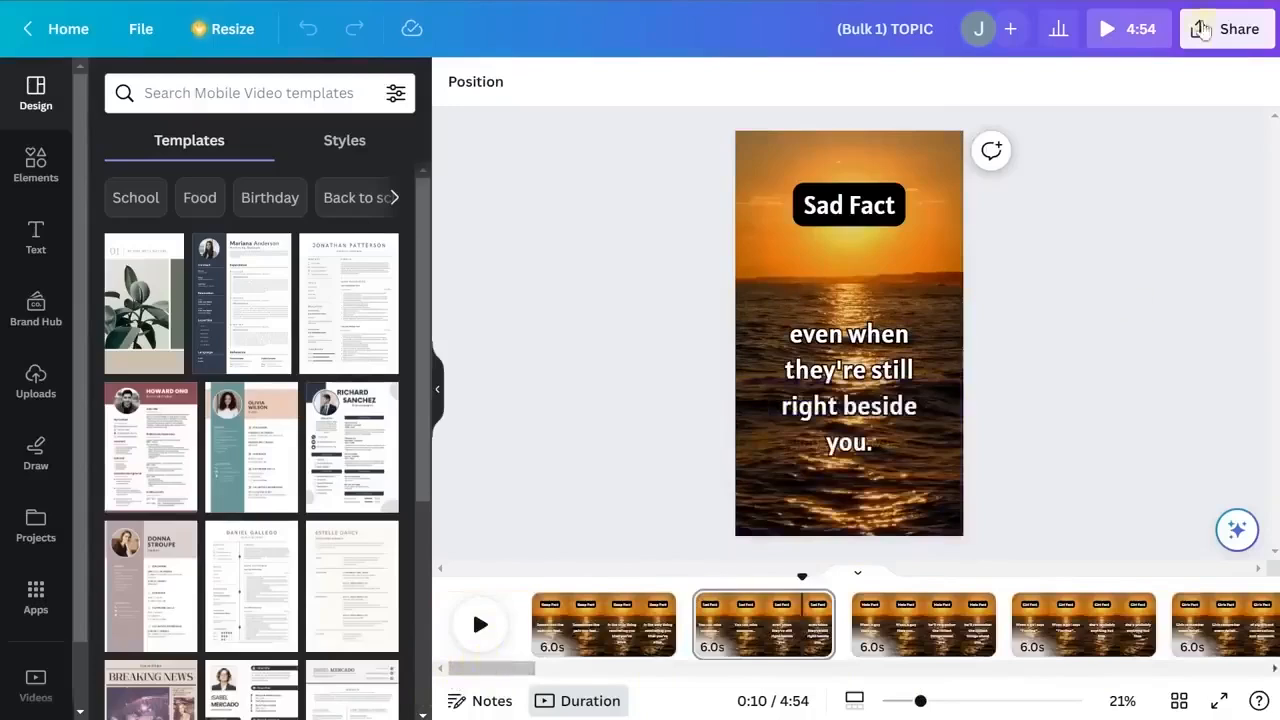
Set up an MP4 Video download of all 49 pages with pages saved as separate files
{"action": "left_click", "coordinate": [1227, 29]}
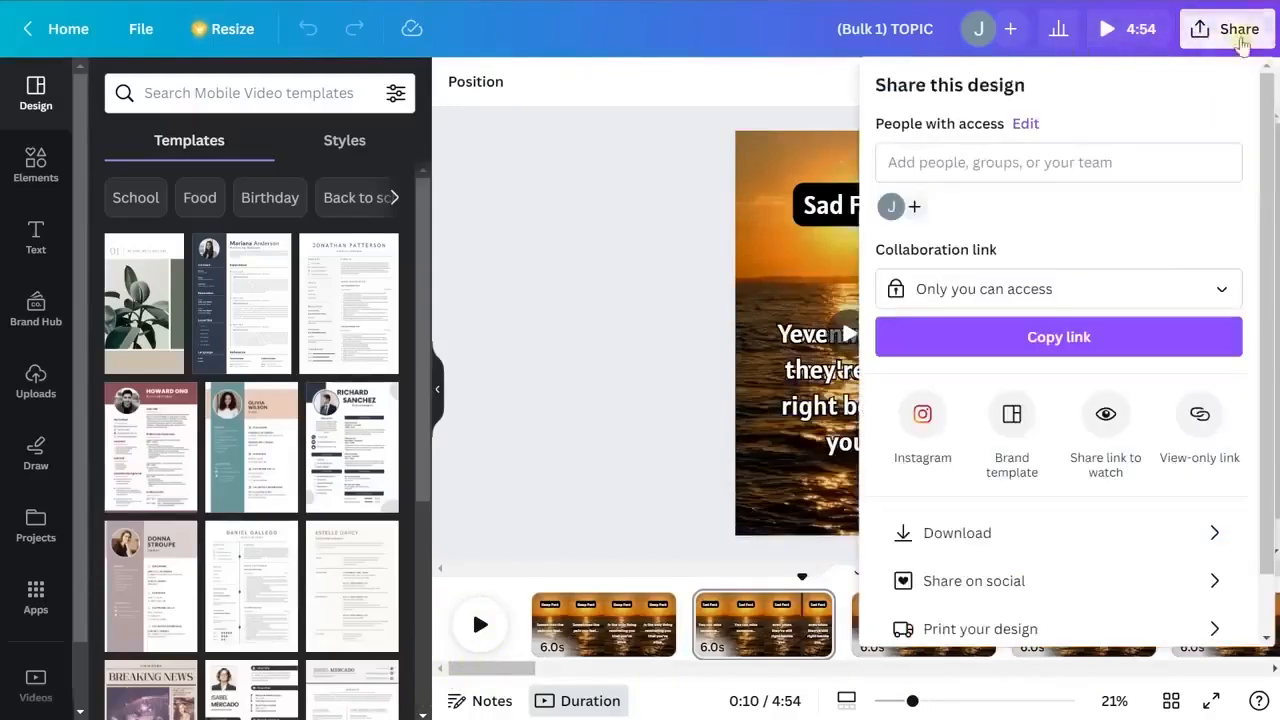
{"action": "left_click", "coordinate": [957, 533]}
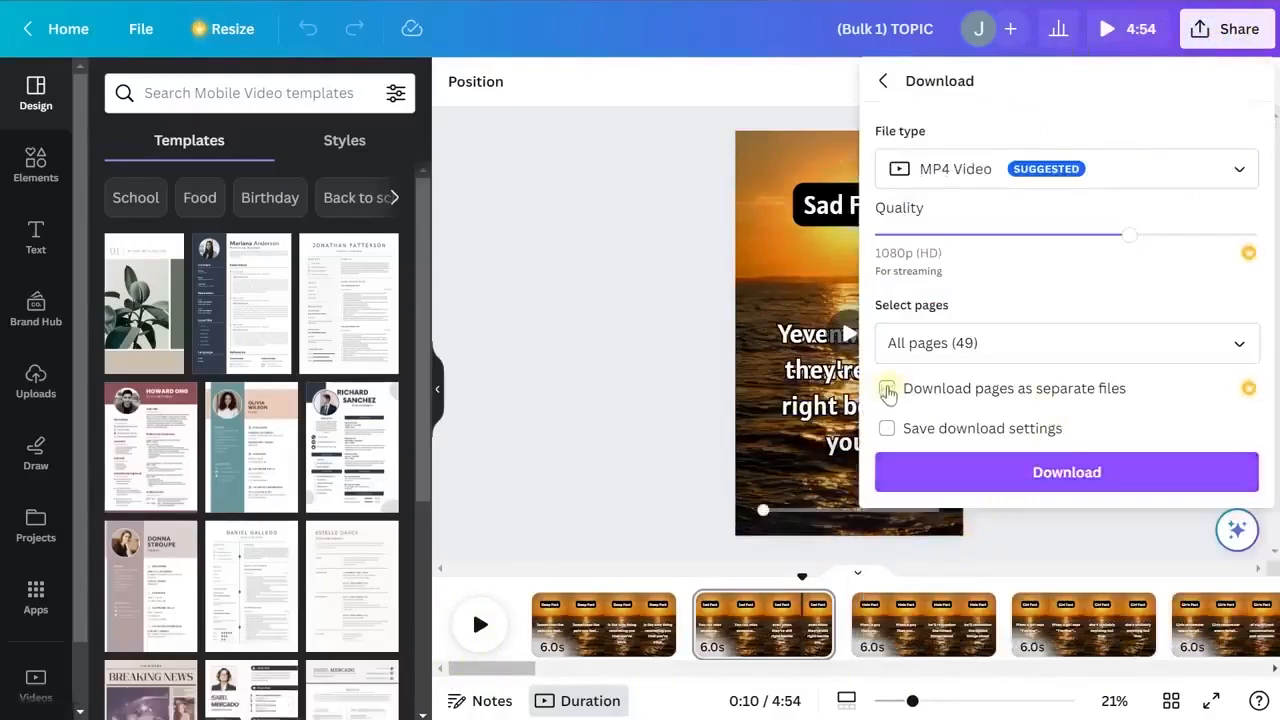
{"action": "left_click", "coordinate": [886, 391]}
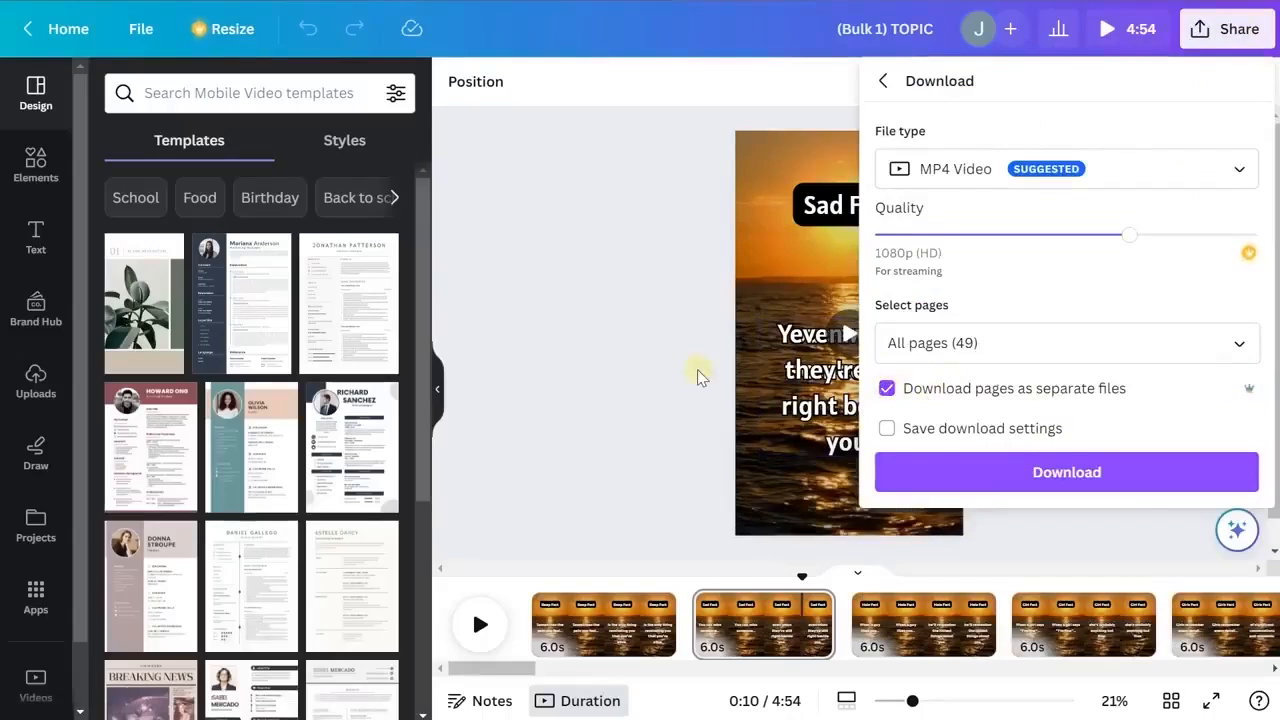